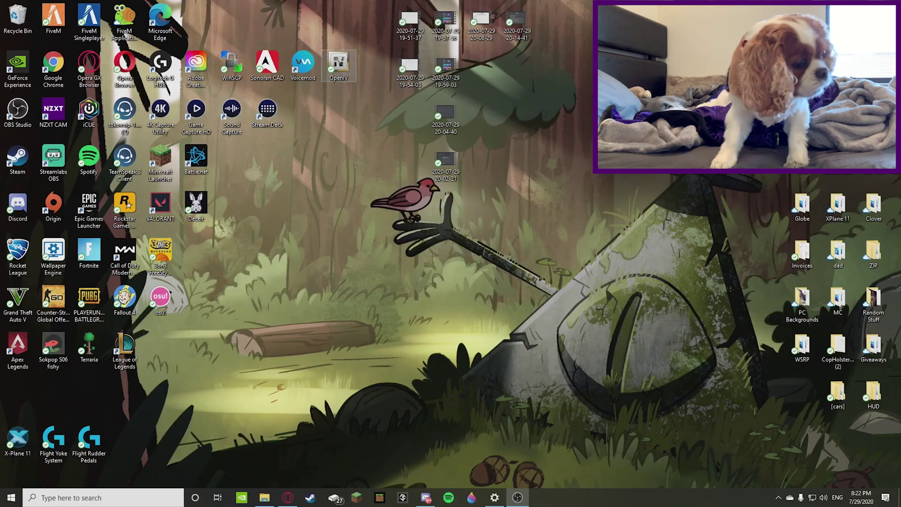
Step: Move the OpenIV shortcut from the top icon row down to the lower middle of the desktop
drag(339, 66, 307, 399)
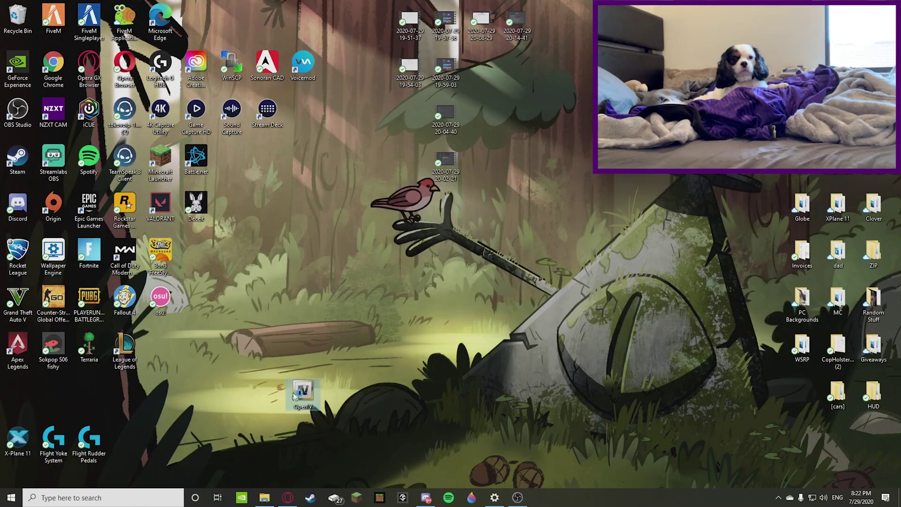
key(Return)
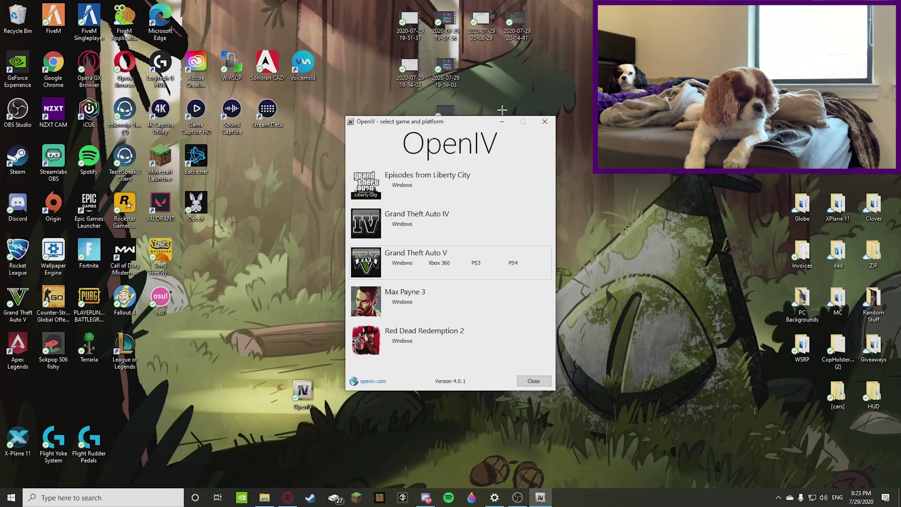
click(544, 123)
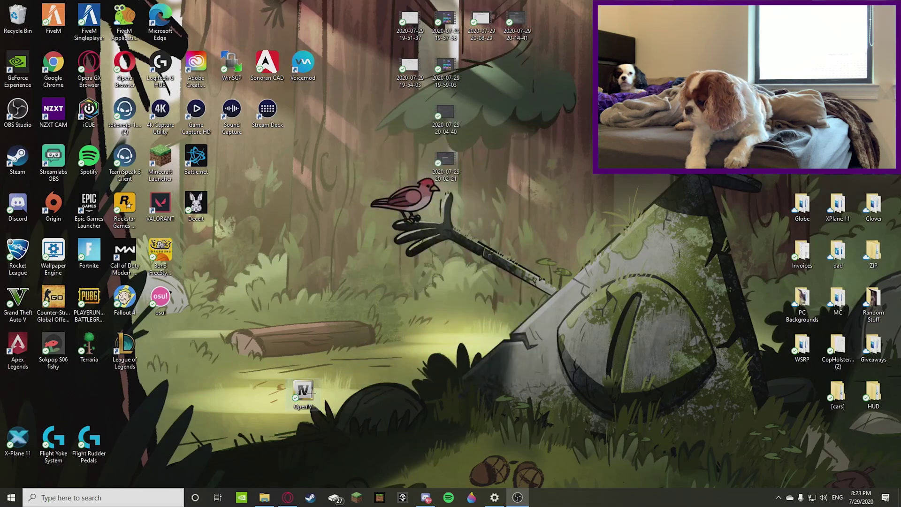
drag(310, 392, 381, 301)
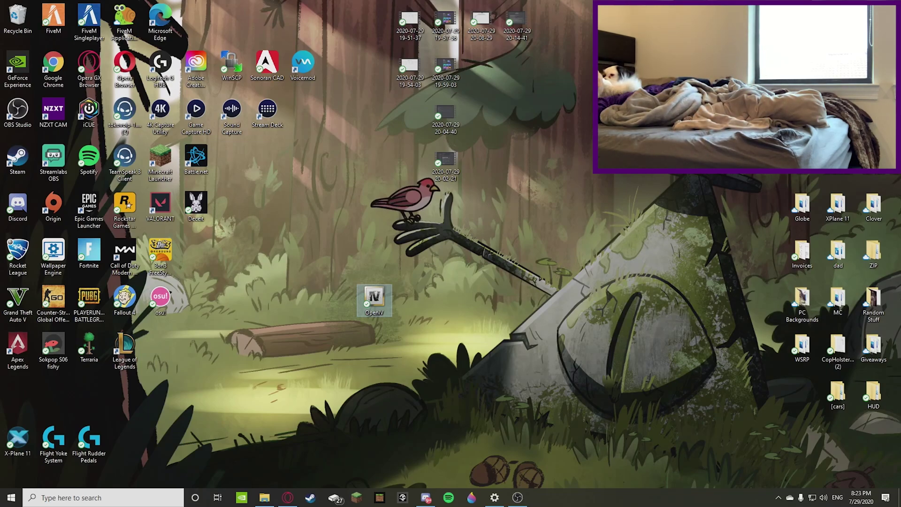
Step: Deselect the OpenIV shortcut and open the OPENIV-REDNECK folder in File Explorer
click(532, 175)
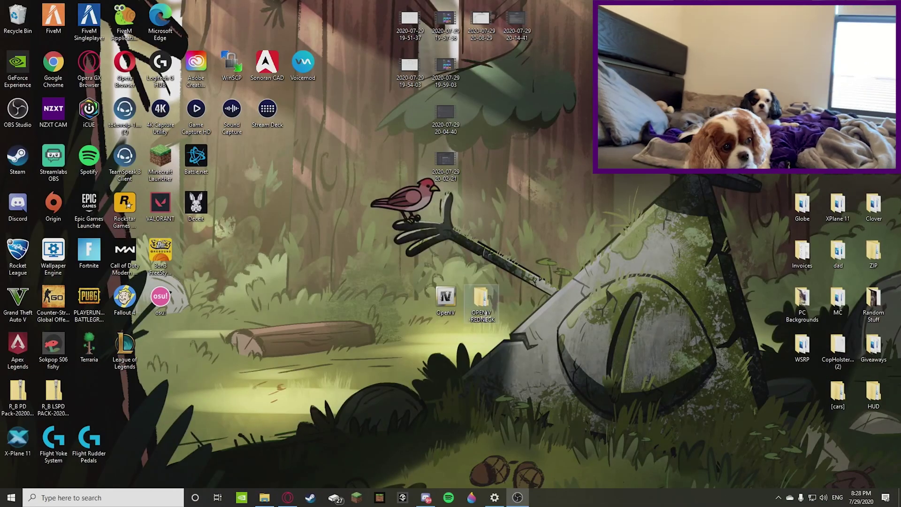
double_click(481, 299)
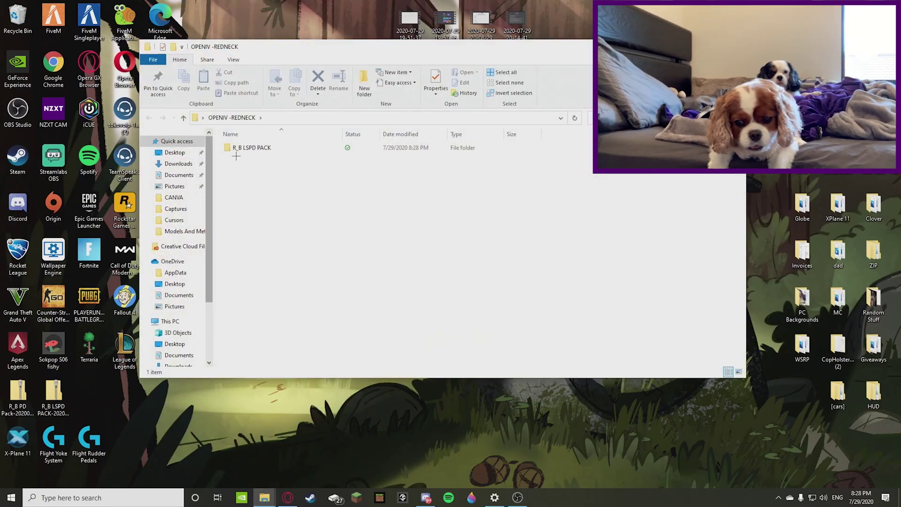
Step: Open R_B LSPD PACK, then its explorer folder containing the data and stream folders
double_click(245, 149)
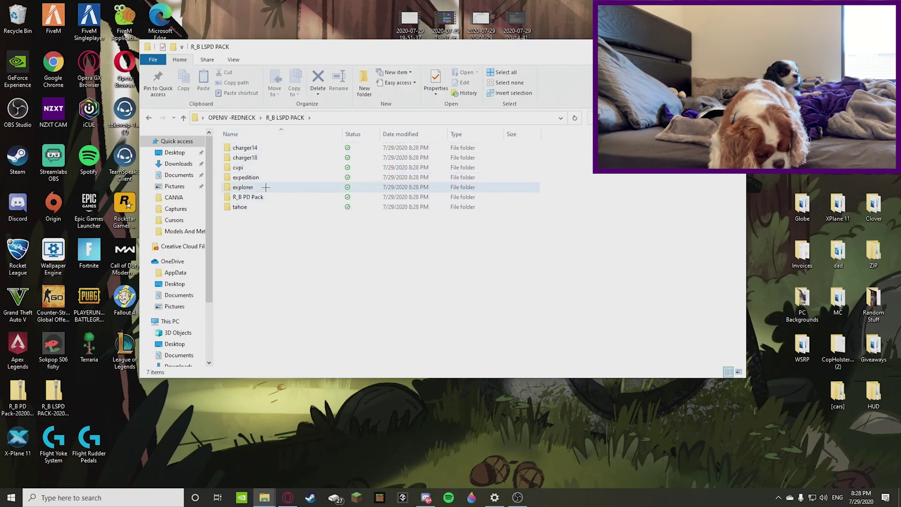
double_click(266, 188)
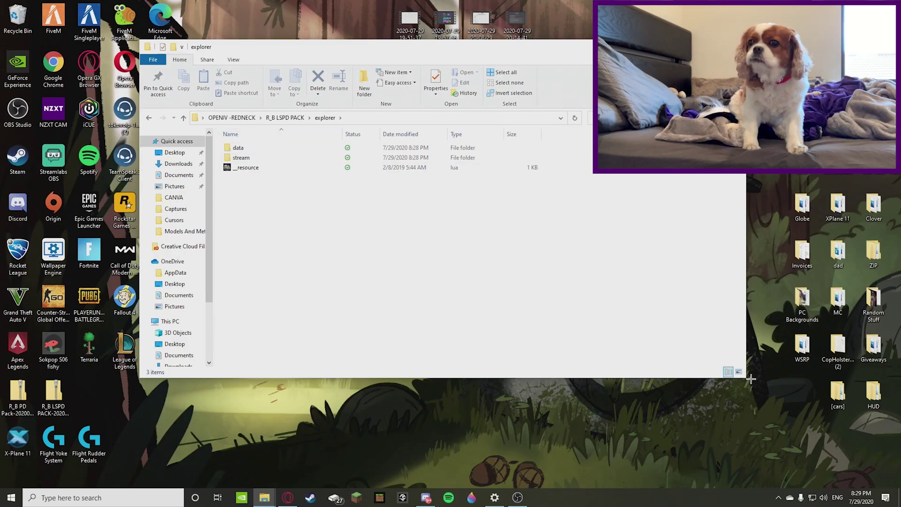
Step: Enlarge the Explorer window and open the stream folder holding the three explorerleo files
drag(747, 377, 756, 404)
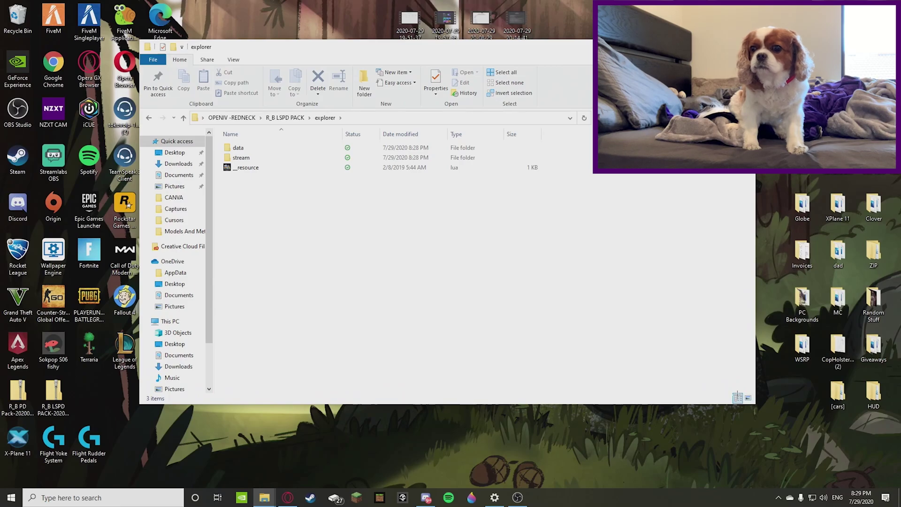
drag(287, 215, 263, 219)
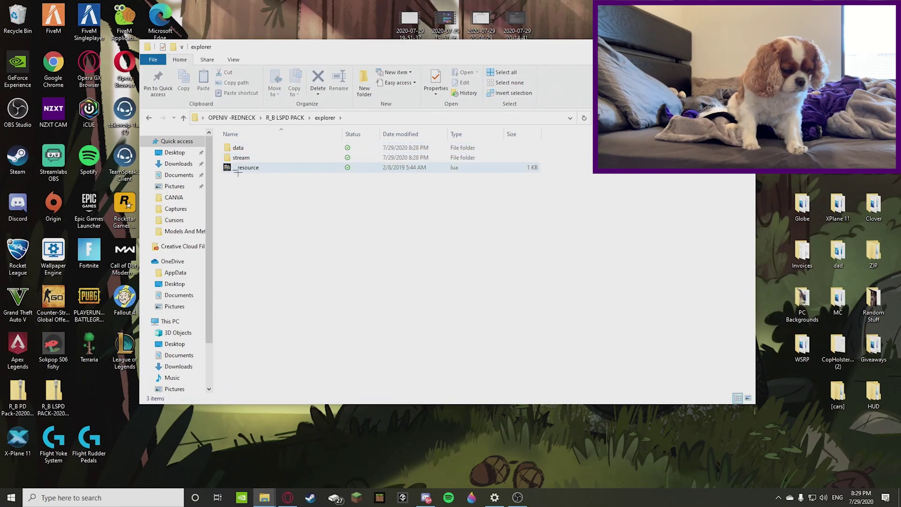
double_click(243, 158)
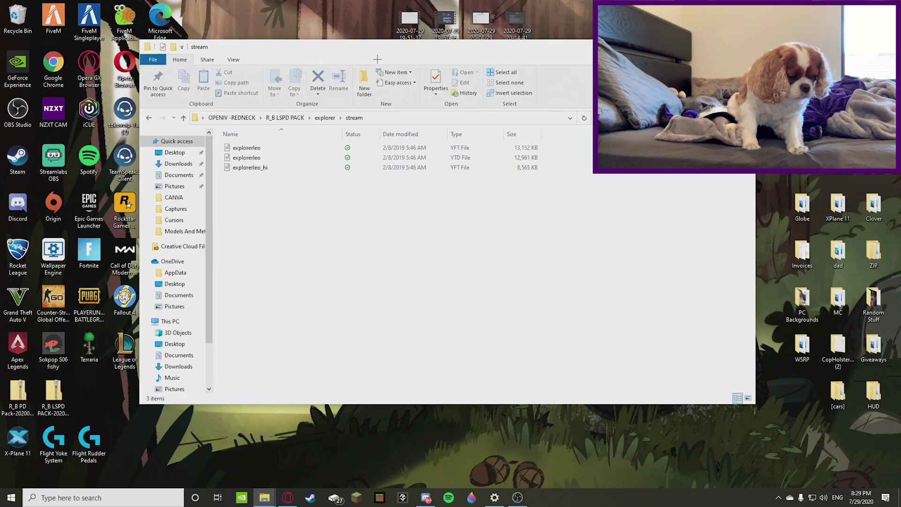
Step: Dock the Explorer window as a narrow, full-height strip on the right of the screen
drag(378, 48, 519, 10)
drag(280, 104, 485, 101)
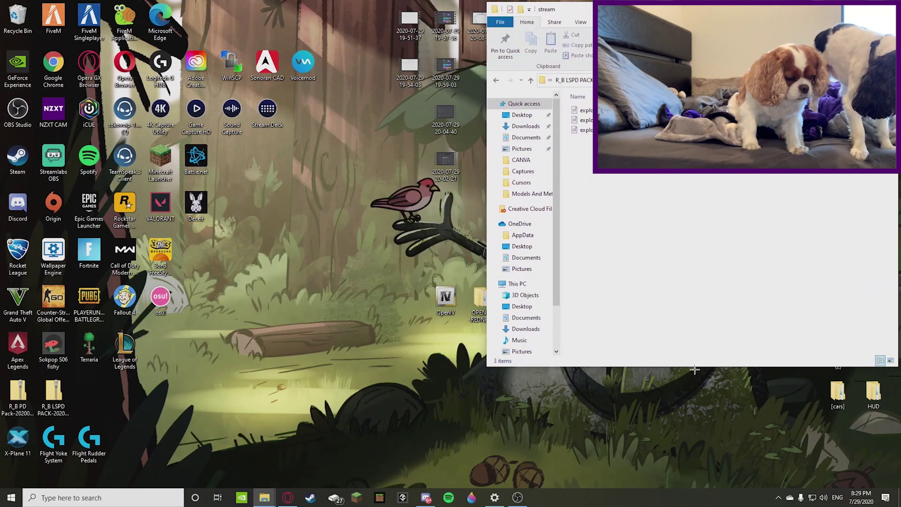
drag(693, 366, 678, 491)
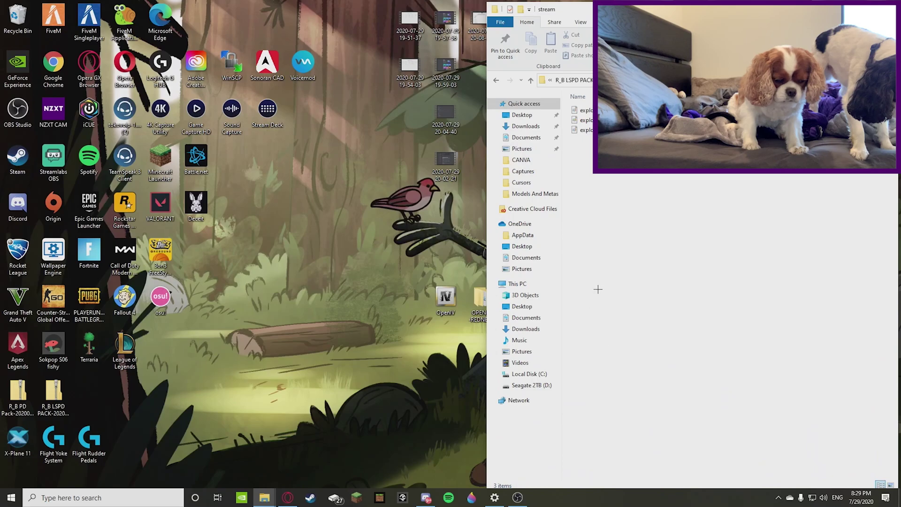
drag(681, 2, 680, 0)
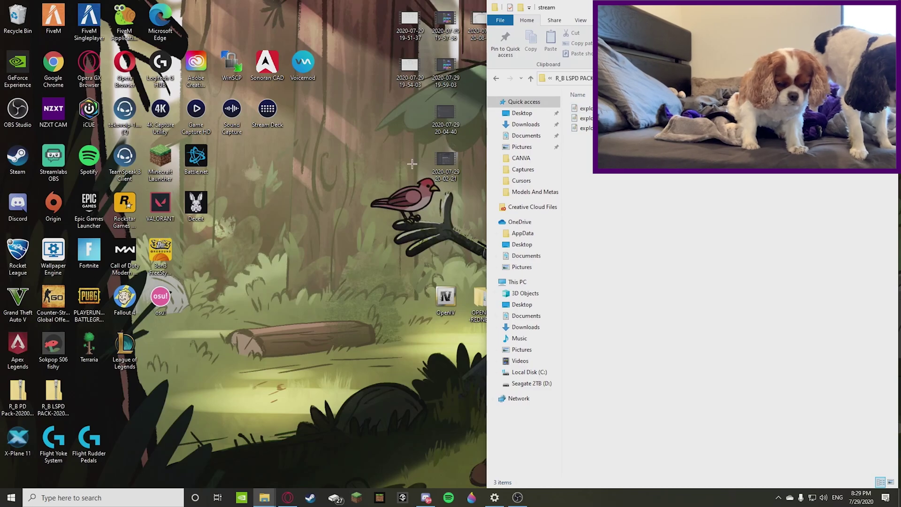
Step: Launch OpenIV on Grand Theft Auto V (Windows) and move its window to the left edge
double_click(445, 301)
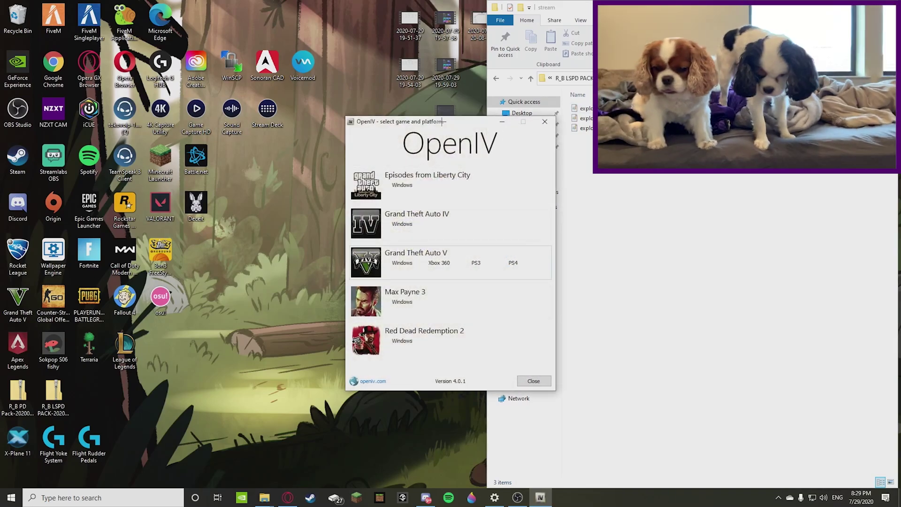
click(400, 264)
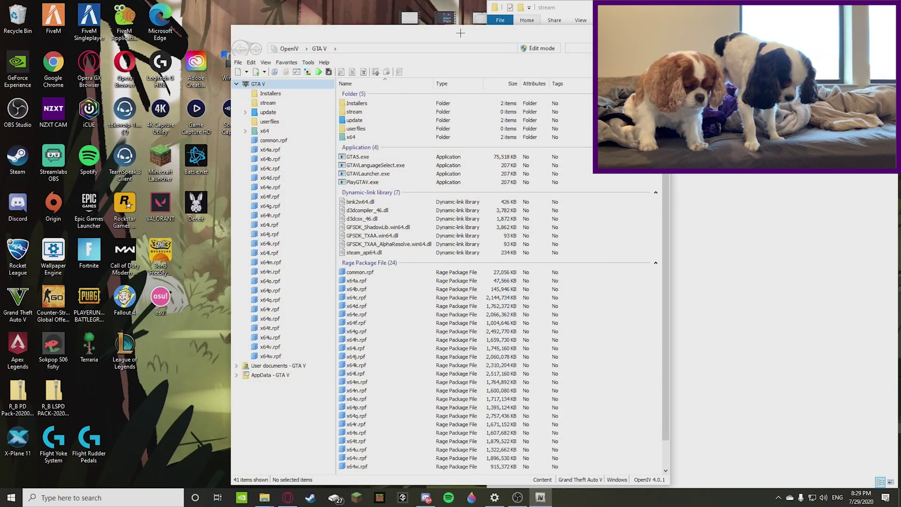
drag(456, 19, 232, 11)
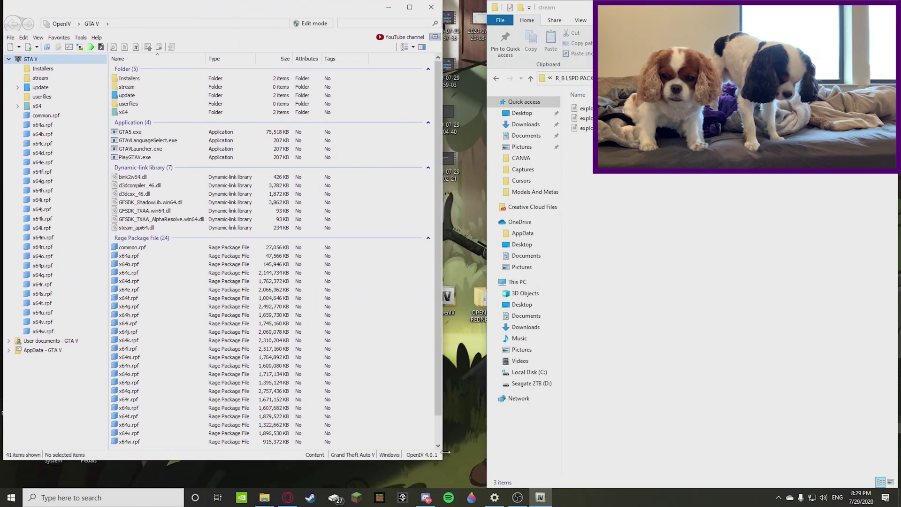
Step: Enable edit mode in GTA V's stream folder and copy in explorerleo.yft, explorerleo_hi.yft and explorerleo.ytd
drag(442, 459, 486, 491)
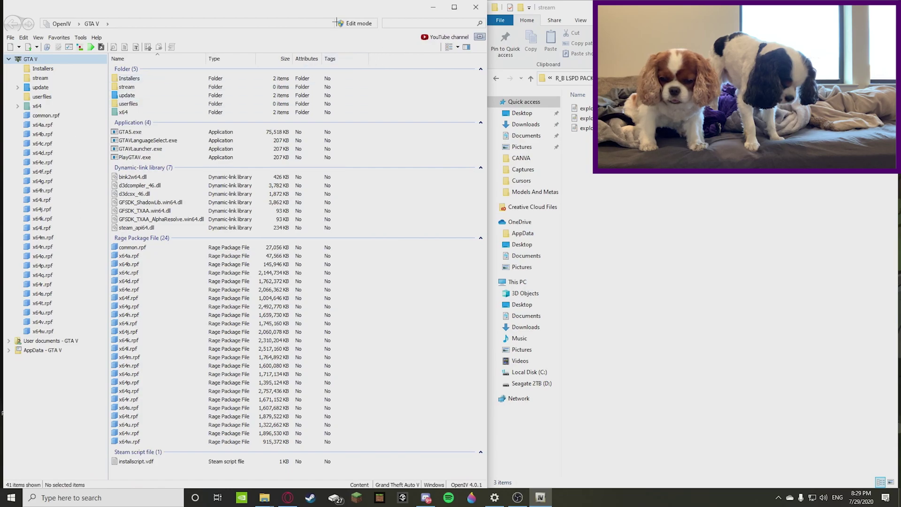
double_click(137, 86)
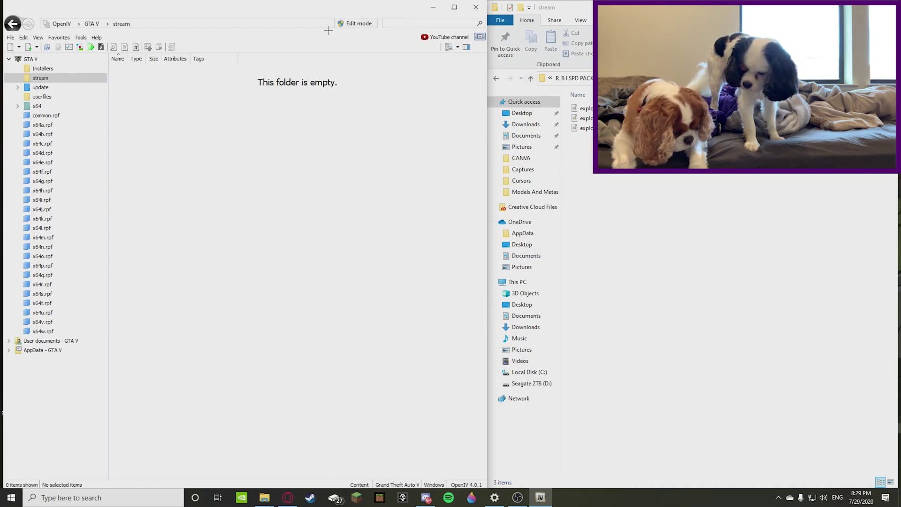
click(358, 23)
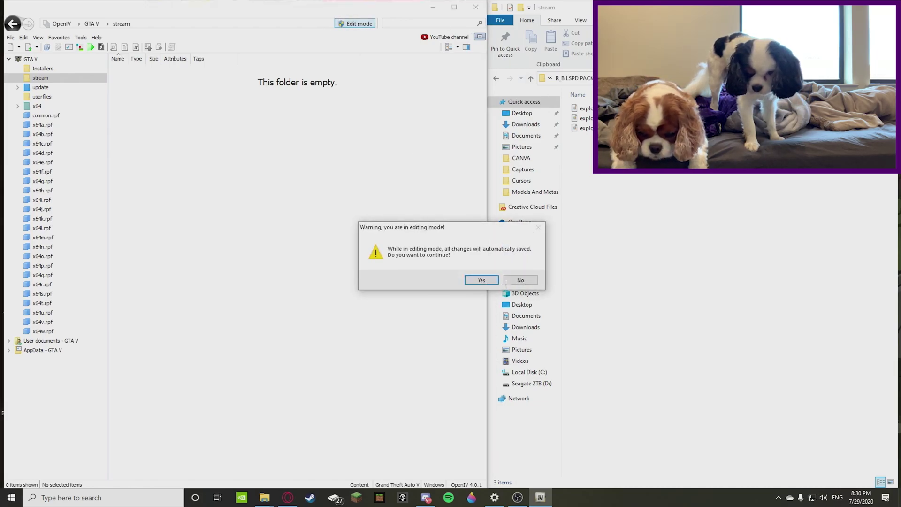
click(477, 281)
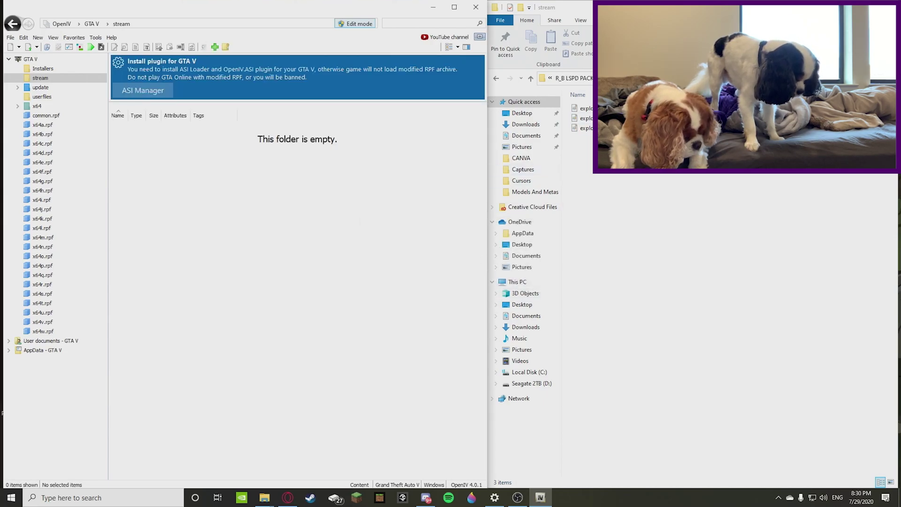
drag(690, 147, 285, 179)
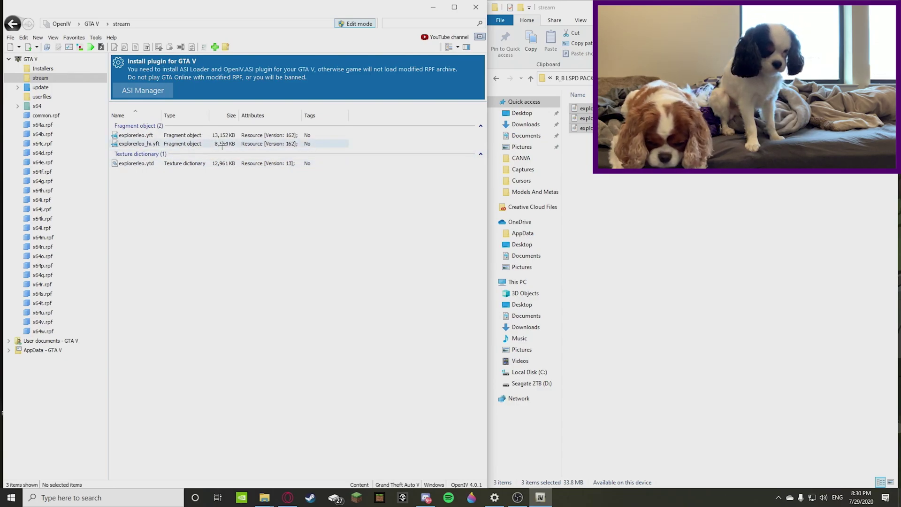
Step: Open explorerleo_hi.yft in the Model Viewer and enlarge the viewer window
double_click(183, 145)
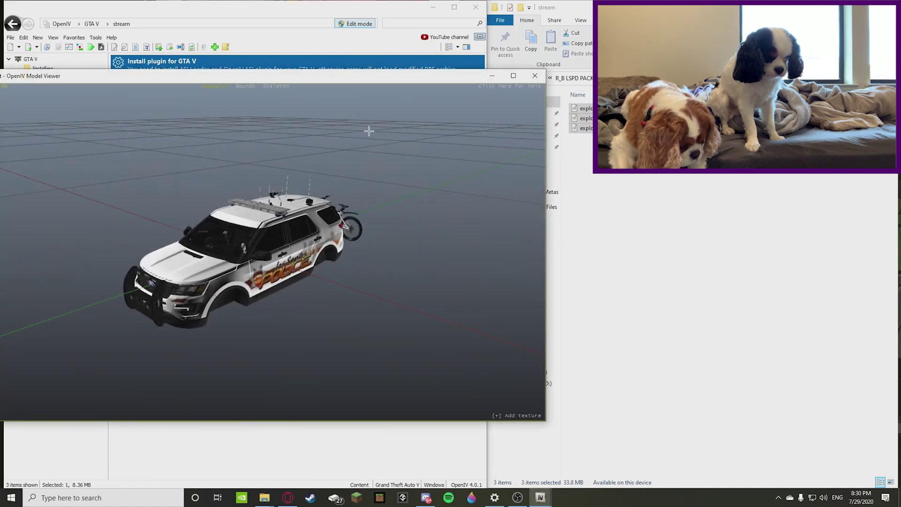
drag(350, 77, 413, 13)
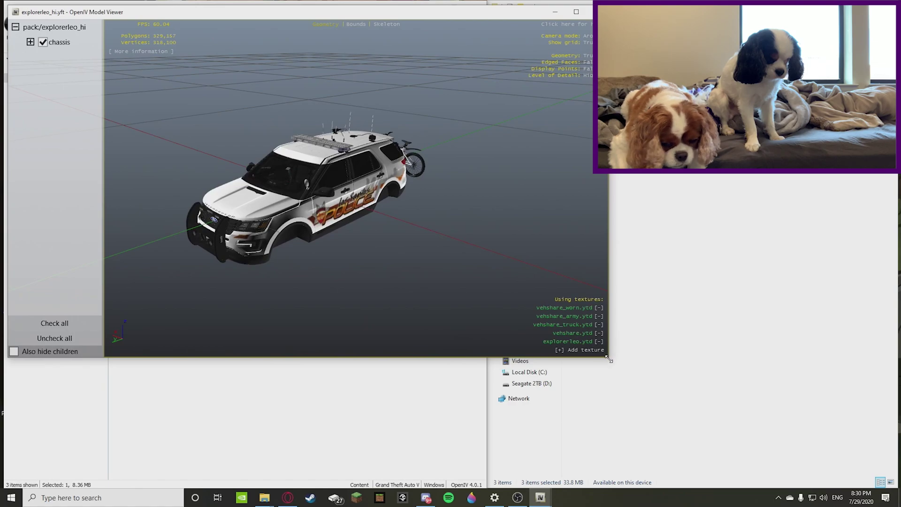
drag(608, 360, 882, 473)
Step: Orbit and zoom around the police Explorer's sides, rear and front, then close the viewer
drag(434, 208, 714, 141)
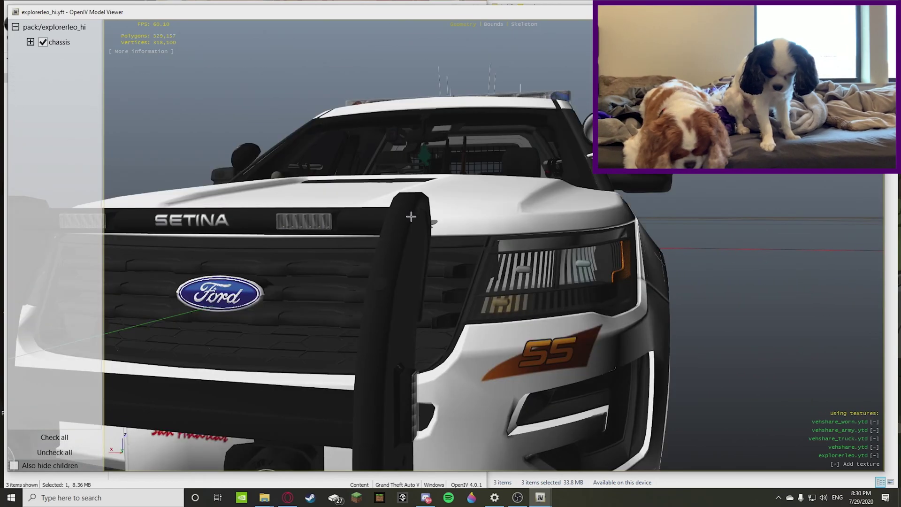
scroll(428, 185, up, 5)
drag(429, 185, 542, 227)
scroll(438, 203, down, 10)
scroll(475, 218, up, 5)
drag(405, 181, 531, 172)
scroll(531, 172, down, 5)
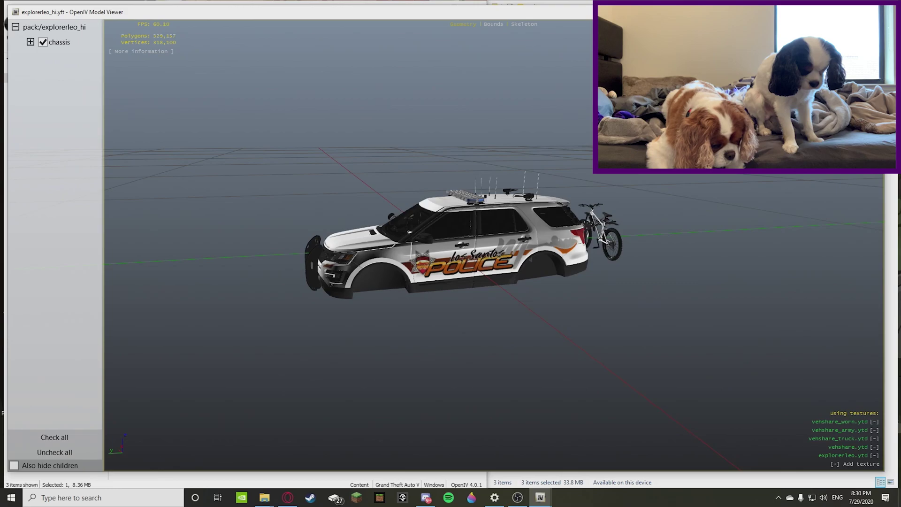
click(874, 11)
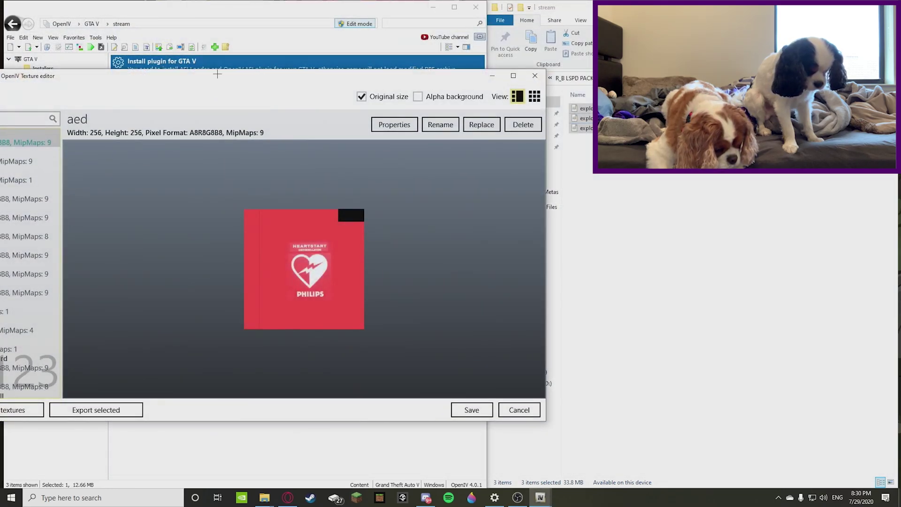
Step: Preview the blue, ar_gun and ammo1 textures of explorerleo.ytd
drag(218, 74, 292, 22)
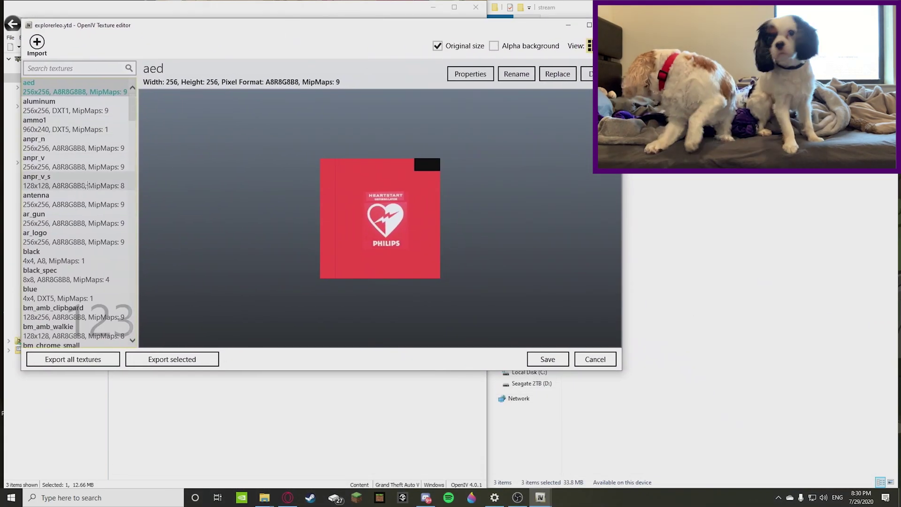
scroll(87, 185, down, 2)
click(73, 192)
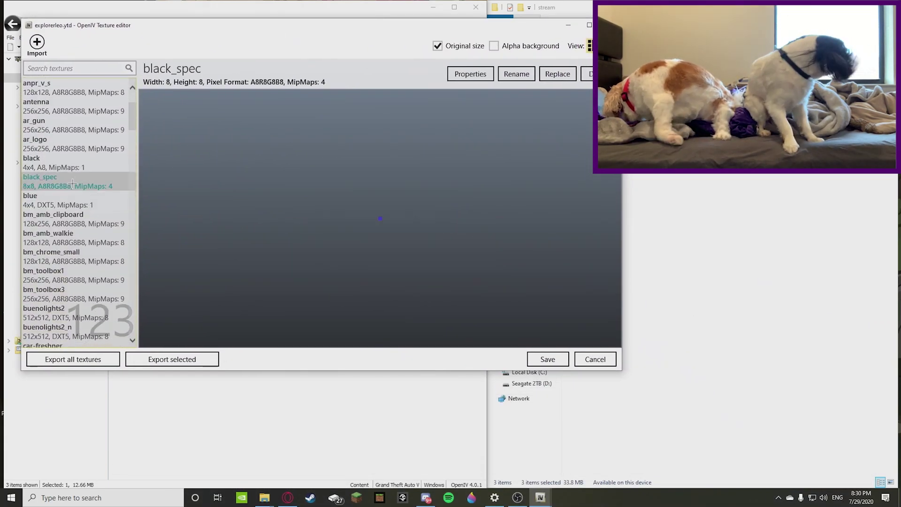
scroll(72, 183, up, 2)
click(71, 184)
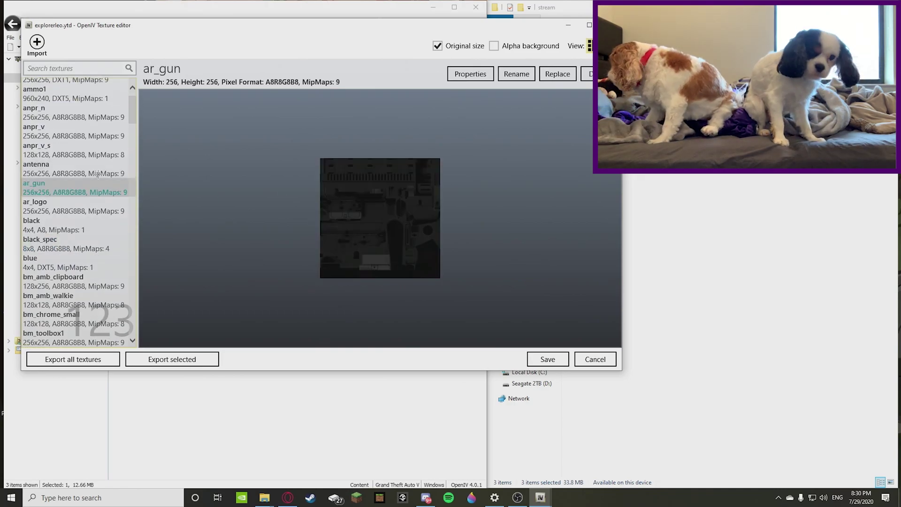
scroll(94, 164, up, 1)
click(63, 129)
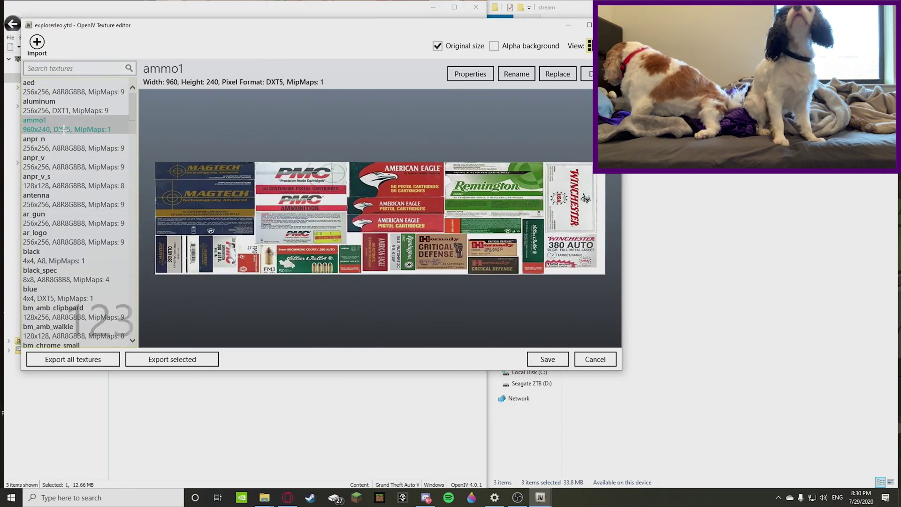
Step: Preview chrome_spec4 and ar_gun again, then close the Texture editor
scroll(52, 211, down, 8)
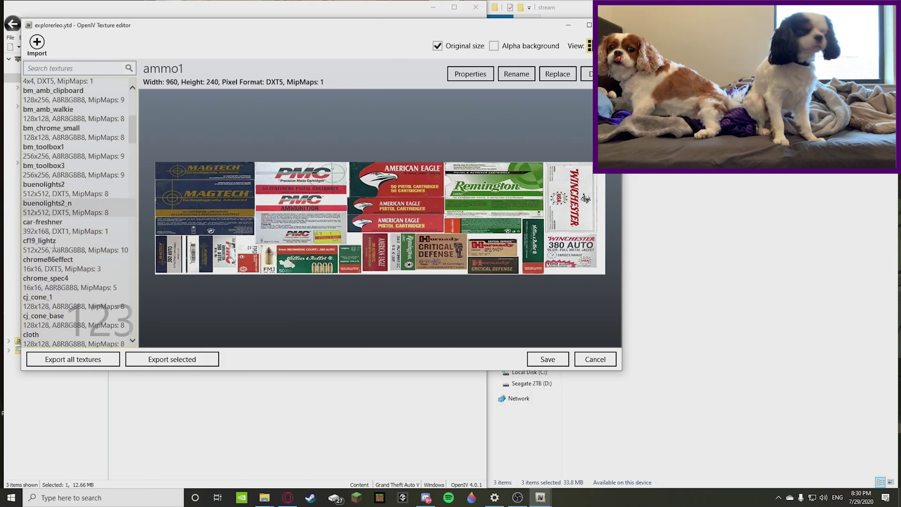
click(57, 287)
scroll(66, 235, up, 5)
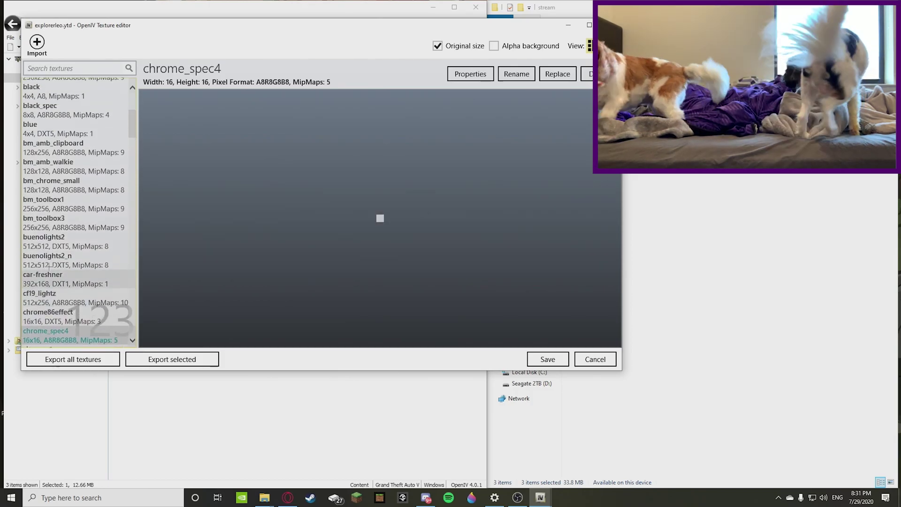
click(41, 150)
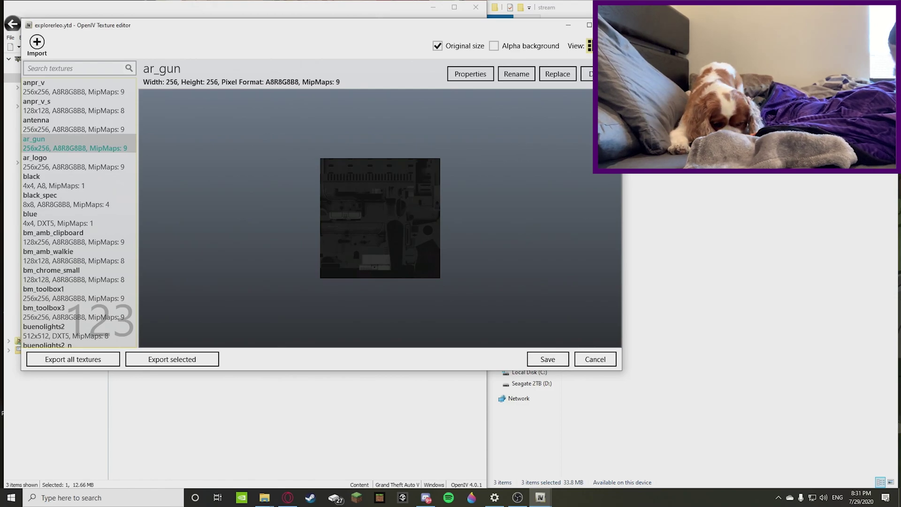
click(610, 25)
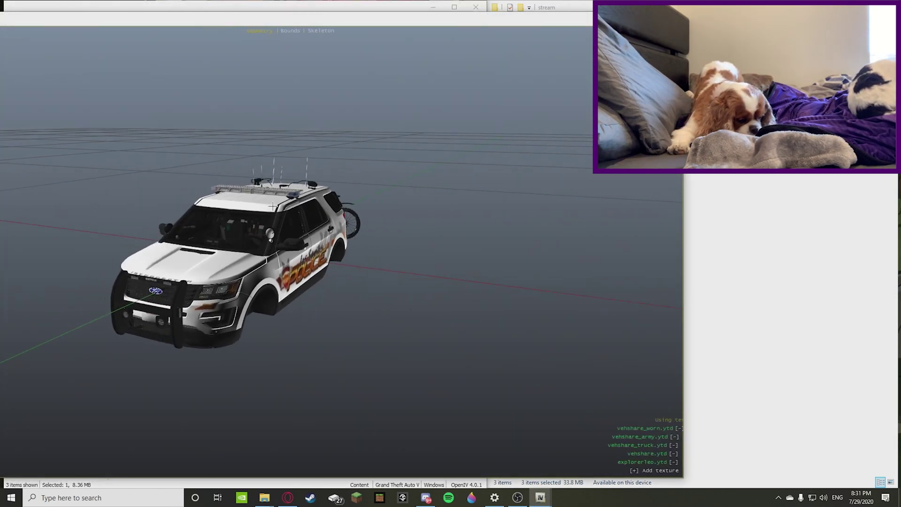
Step: Orbit and zoom through the SUV's interior, past a door, and round to its side
scroll(251, 215, up, 5)
drag(266, 175, 347, 185)
scroll(344, 185, down, 5)
scroll(255, 207, up, 3)
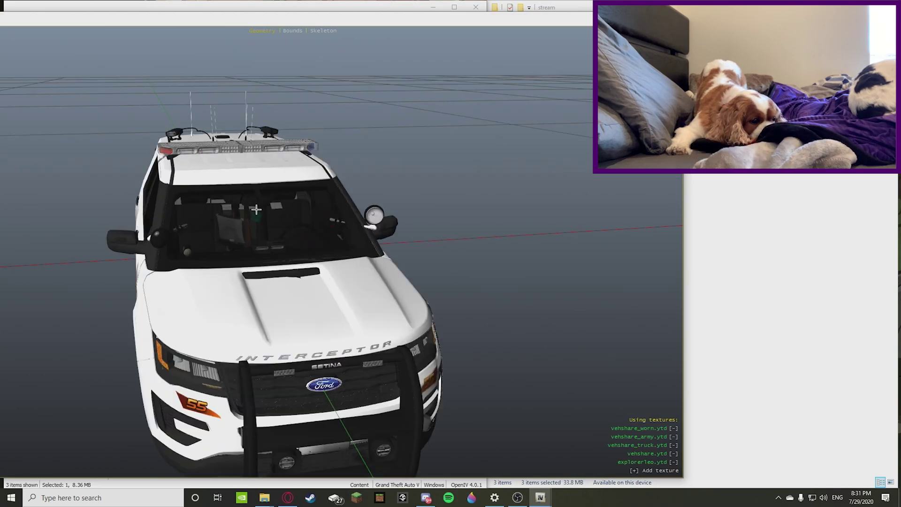
drag(255, 207, 358, 240)
scroll(118, 193, down, 5)
scroll(306, 211, up, 5)
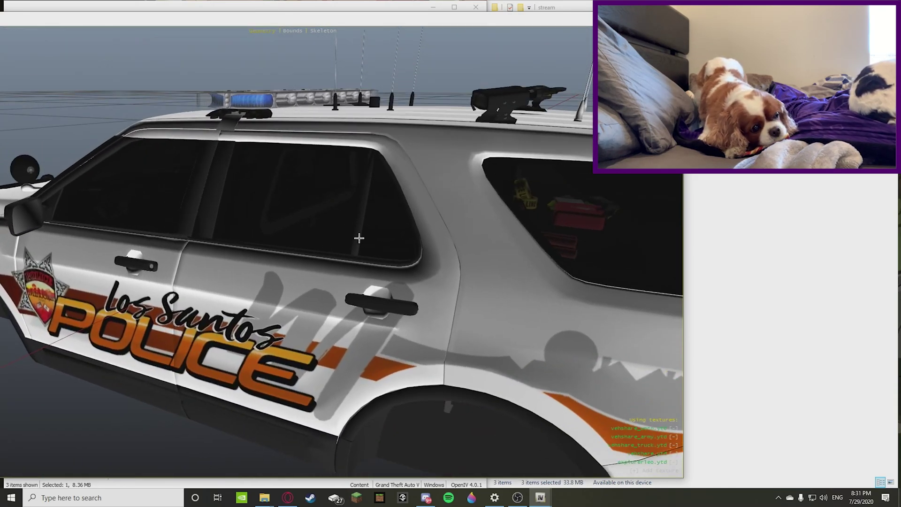
scroll(358, 239, down, 5)
Step: Maximize the Model Viewer to show the parts tree, then inspect the front end and dashboard
double_click(303, 23)
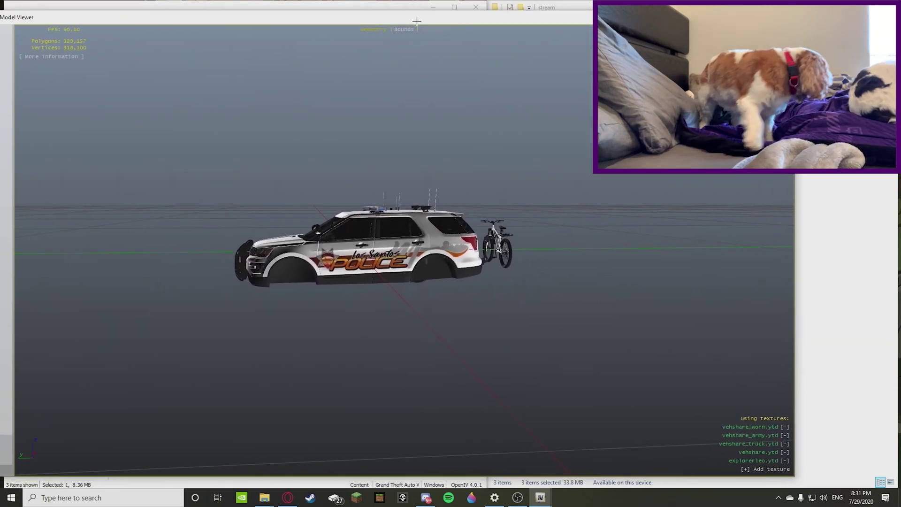
scroll(415, 199, up, 2)
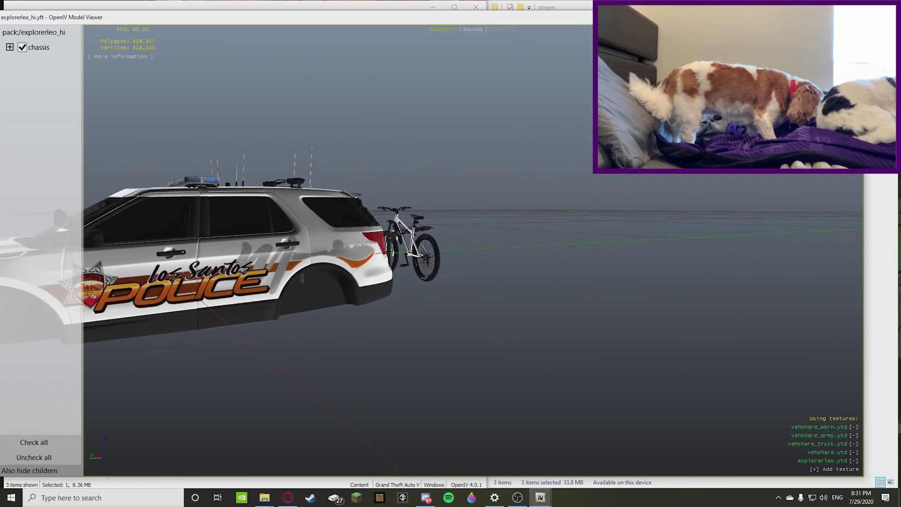
scroll(557, 108, down, 3)
drag(557, 109, 559, 137)
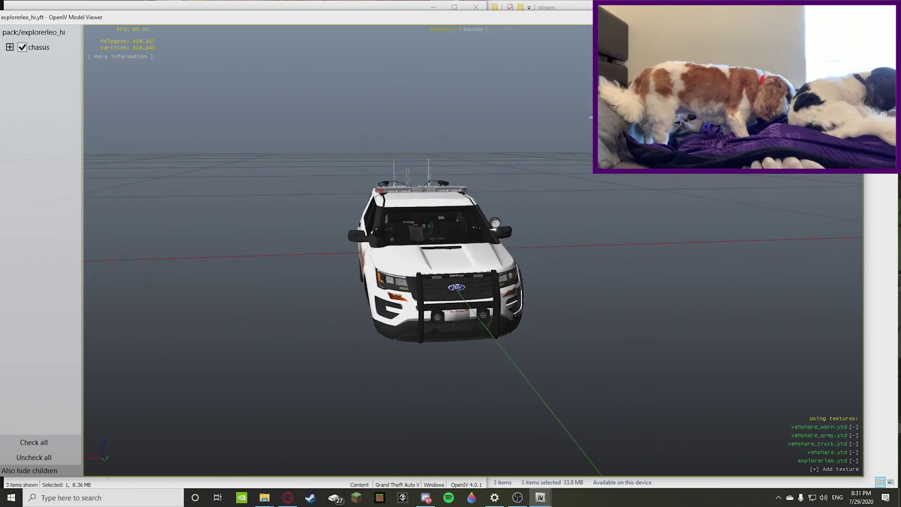
scroll(516, 147, up, 3)
scroll(420, 145, up, 5)
drag(404, 191, 307, 277)
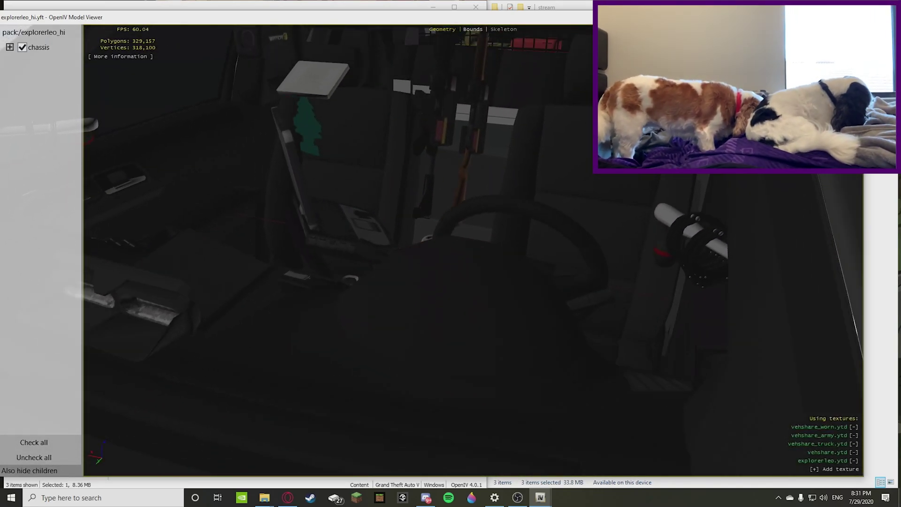
Step: Look across the dashboard and windshield, then along the door and over the seats
drag(496, 110, 507, 40)
scroll(441, 91, down, 2)
scroll(446, 89, up, 4)
scroll(555, 52, up, 3)
drag(375, 244, 269, 199)
Step: Zoom out and rotate to show the whole SUV with its Los Santos POLICE livery
drag(442, 326, 806, 337)
scroll(806, 338, down, 10)
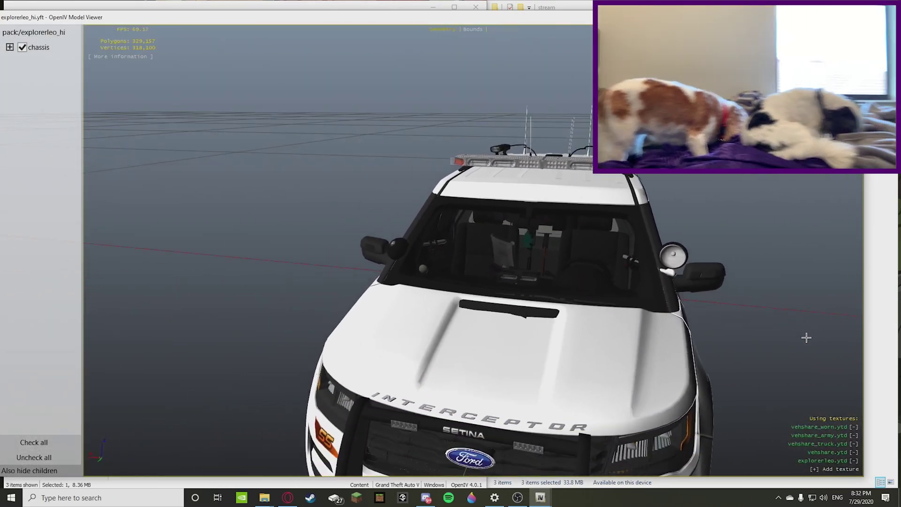
drag(483, 263, 399, 286)
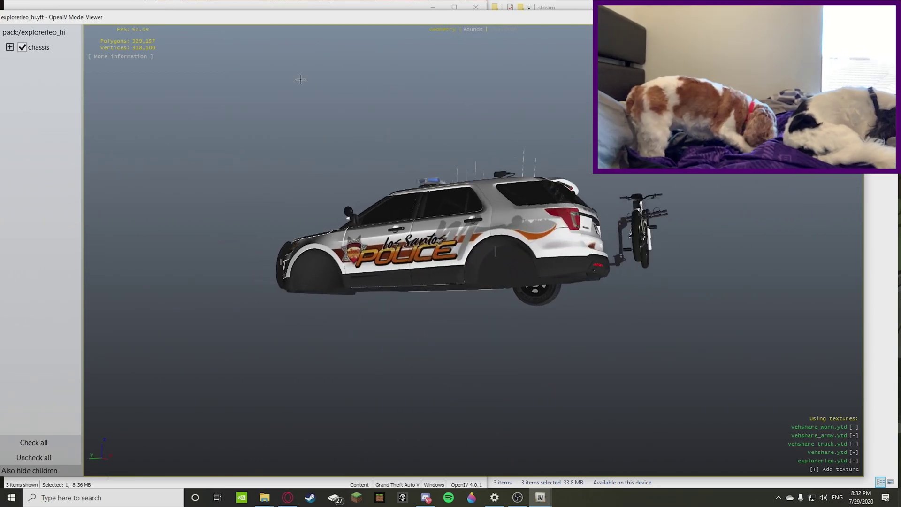
Step: Orbit the police SUV from a three-quarter front view round to its rear bike rack
drag(301, 79, 517, 121)
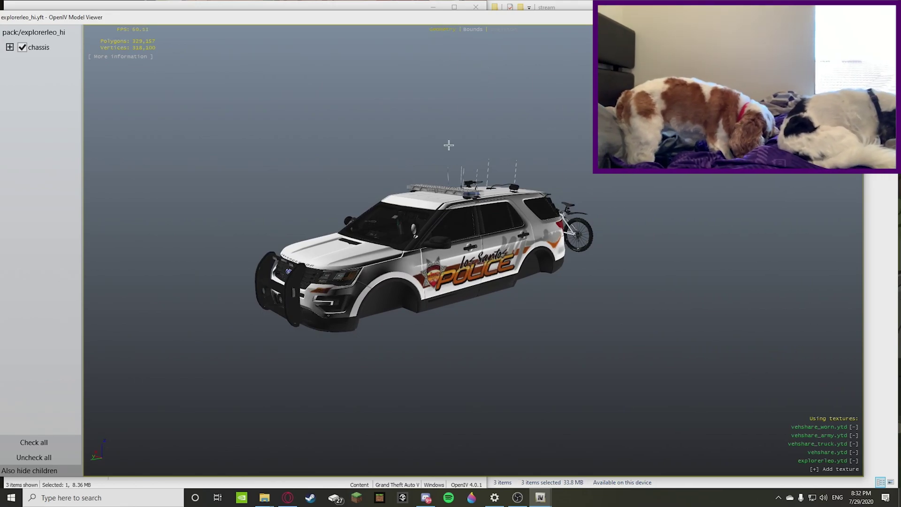
drag(449, 146, 666, 150)
drag(483, 219, 445, 164)
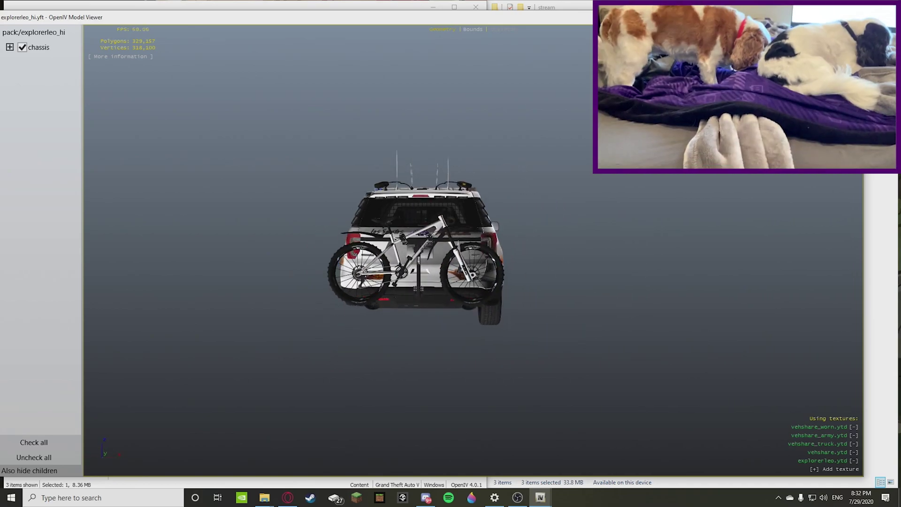
drag(610, 17, 635, 15)
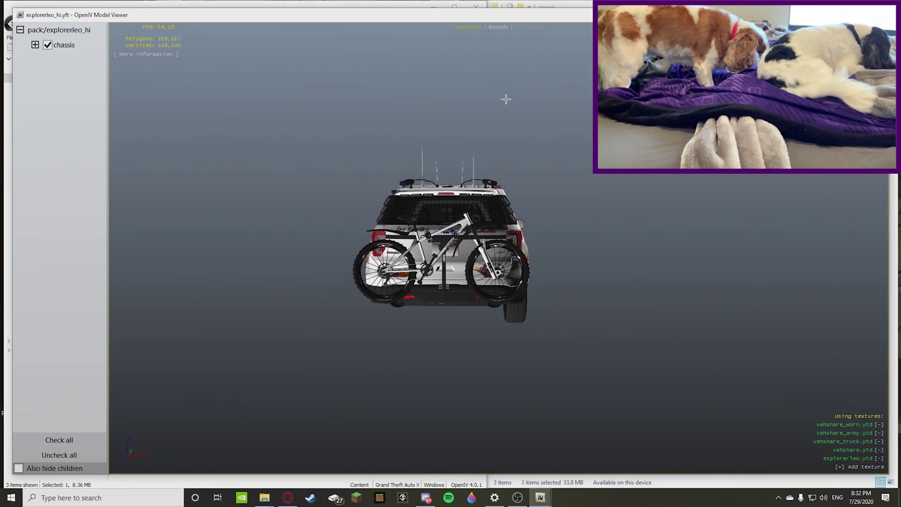
Step: Bring Discord in front of the Model Viewer and maximize it to fill the screen
click(425, 499)
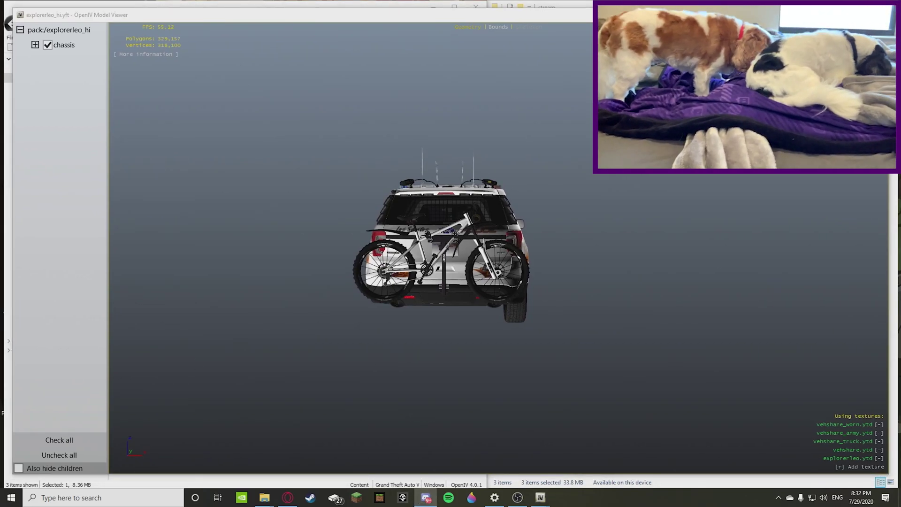
drag(0, 10, 458, 7)
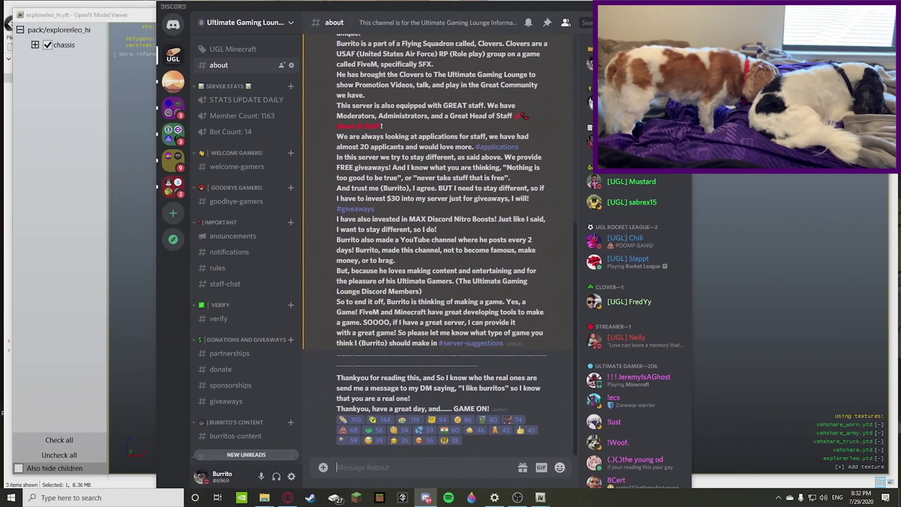
click(672, 7)
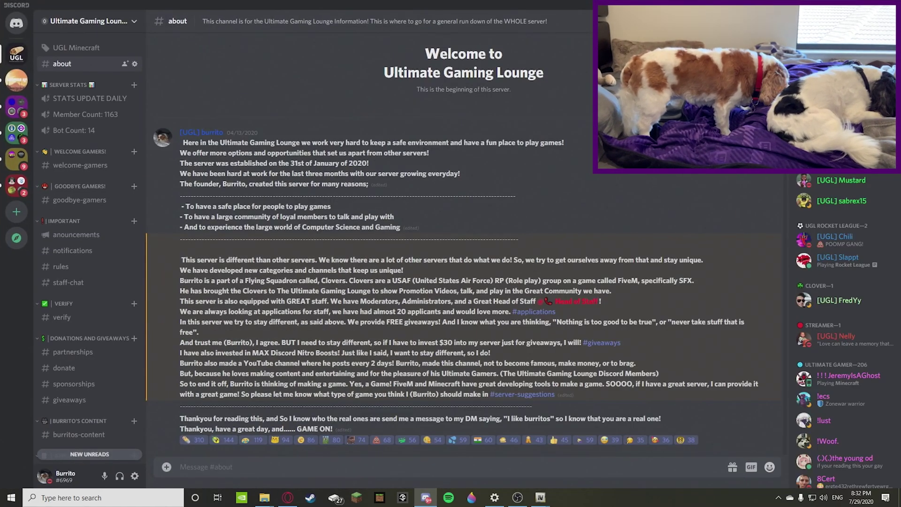